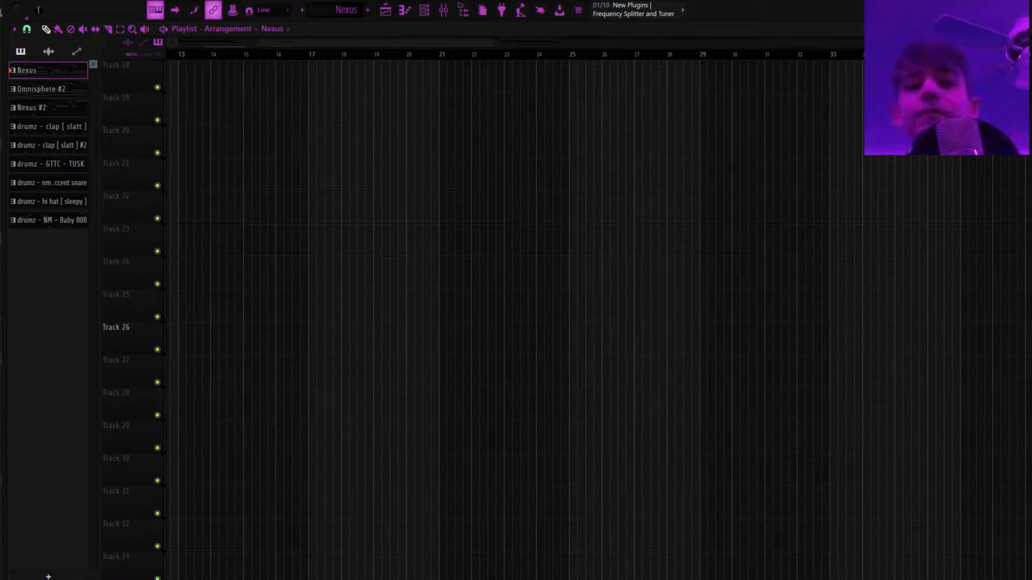
Step: Open the Nexus pattern's notes in the piano roll and play them back
key(F7)
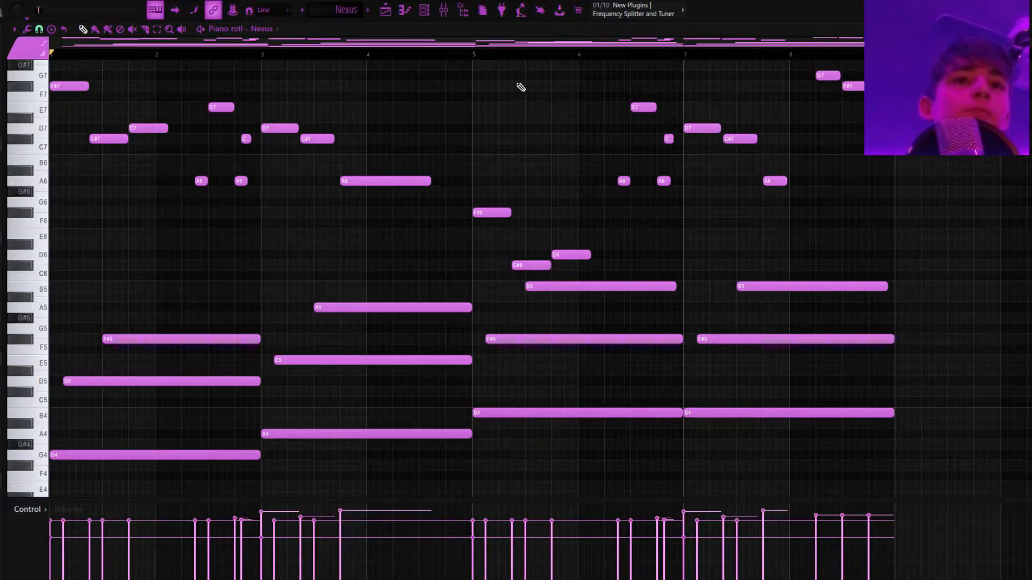
key(space)
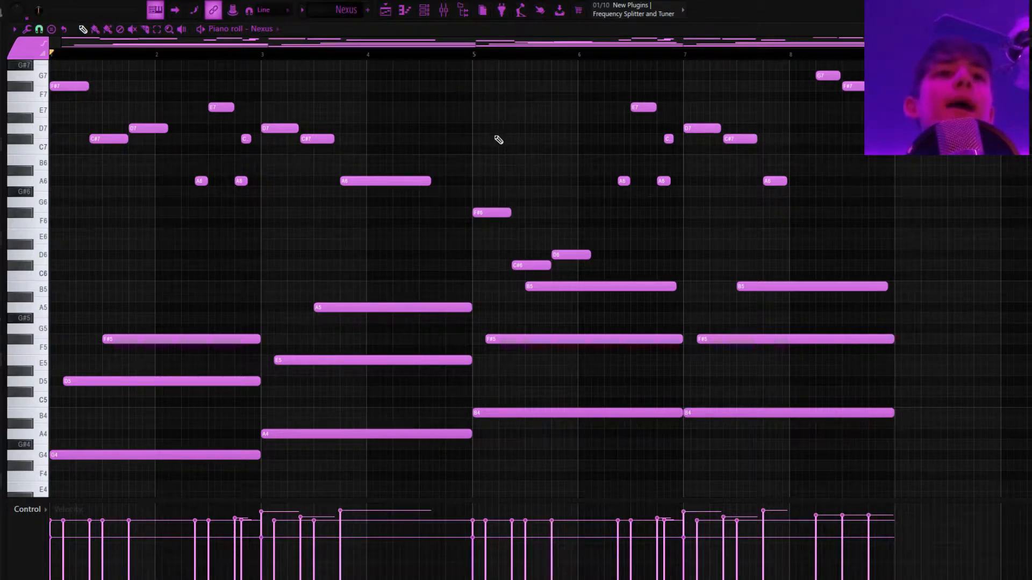
scroll(575, 325, down, 1)
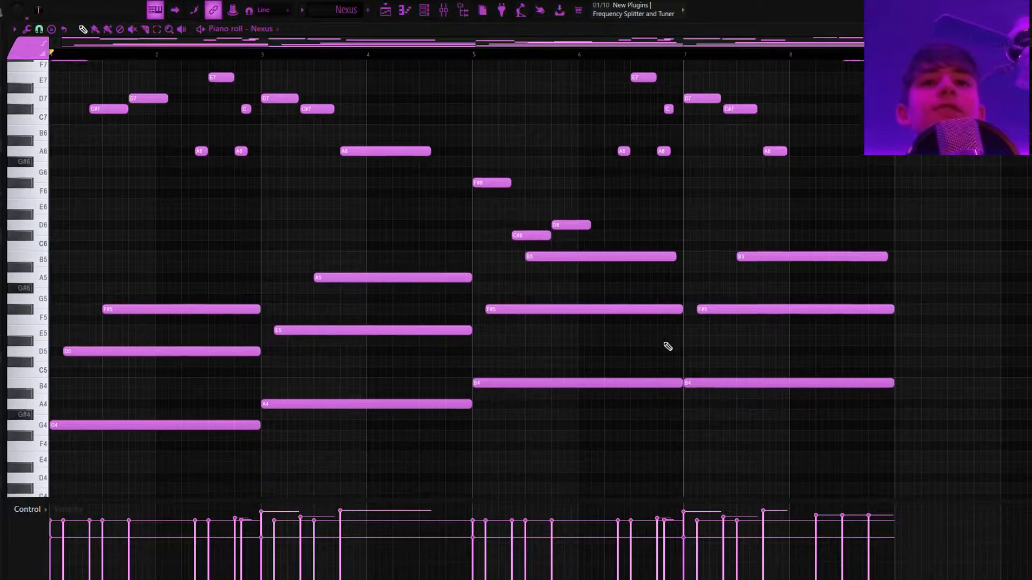
Step: Select all the long chord notes in the Nexus piano roll, transpose them down one octave and back up, and clear the selection
scroll(903, 446, down, 1)
drag(941, 448, 86, 226)
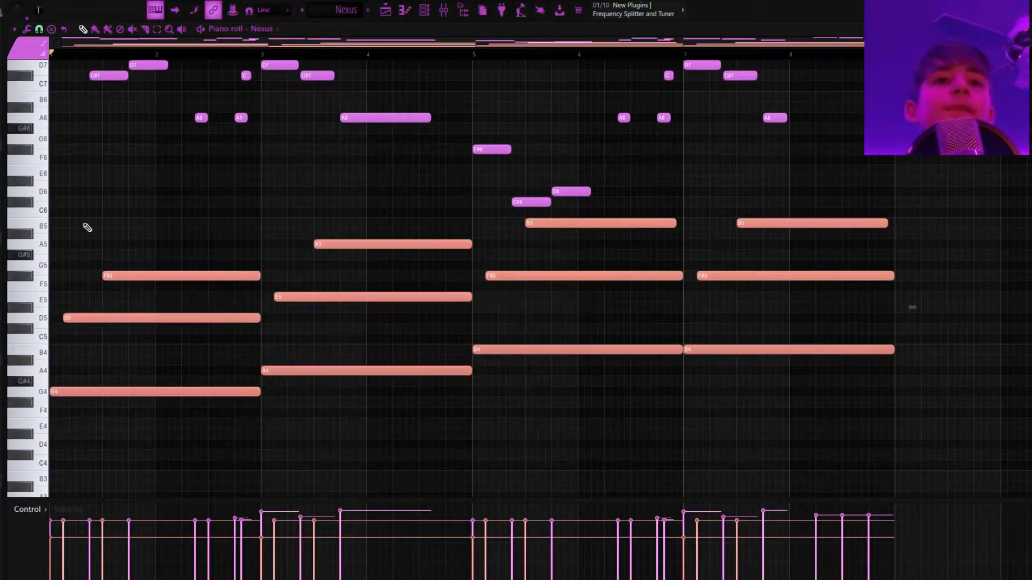
key(ctrl+Down)
scroll(186, 216, down, 3)
scroll(318, 237, up, 2)
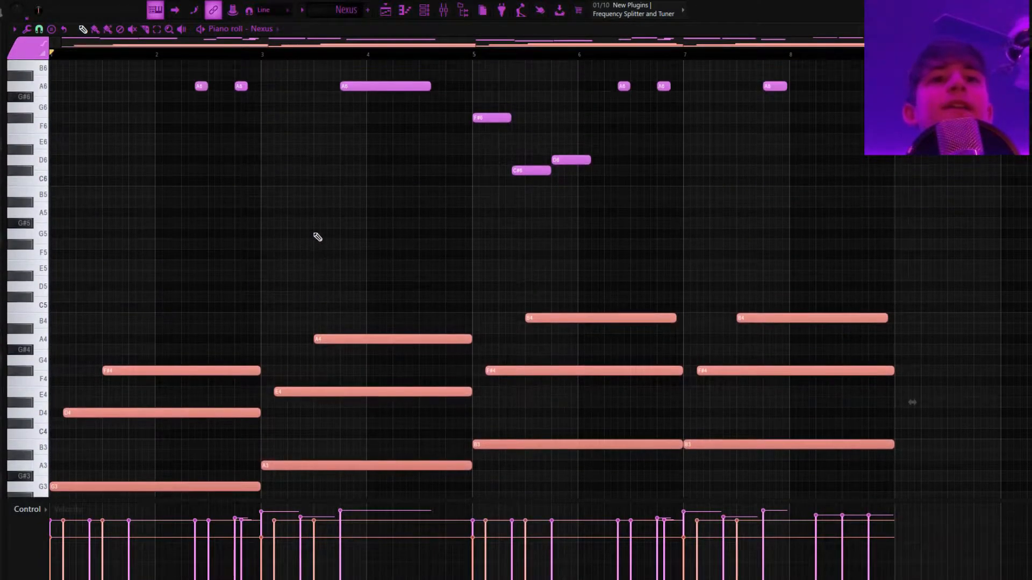
key(ctrl+Up)
click(257, 172)
Step: Examine the chord notes and the higher melody notes of the Nexus pattern across all eight bars
scroll(286, 172, up, 1)
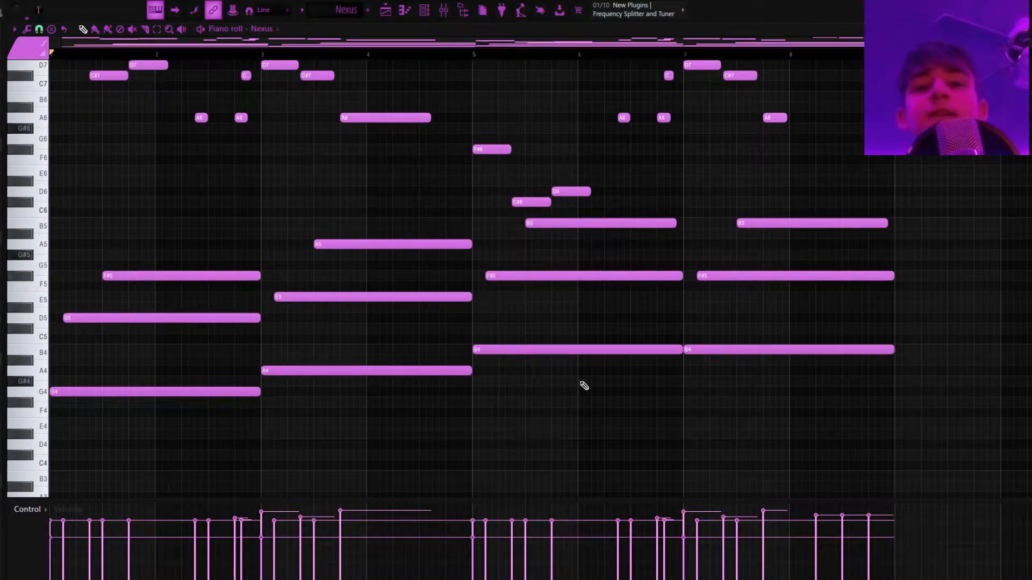
scroll(613, 348, up, 1)
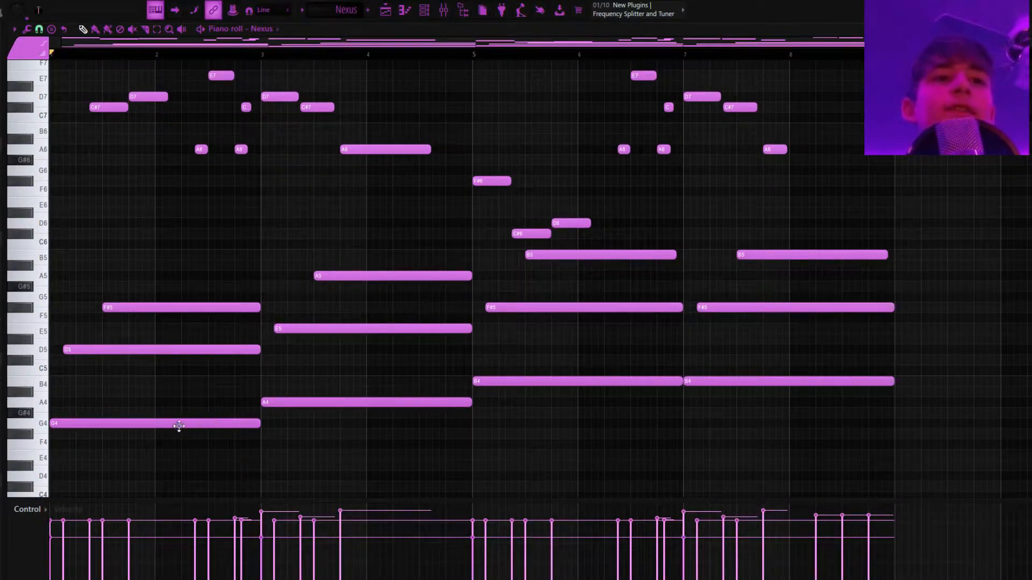
scroll(537, 312, up, 3)
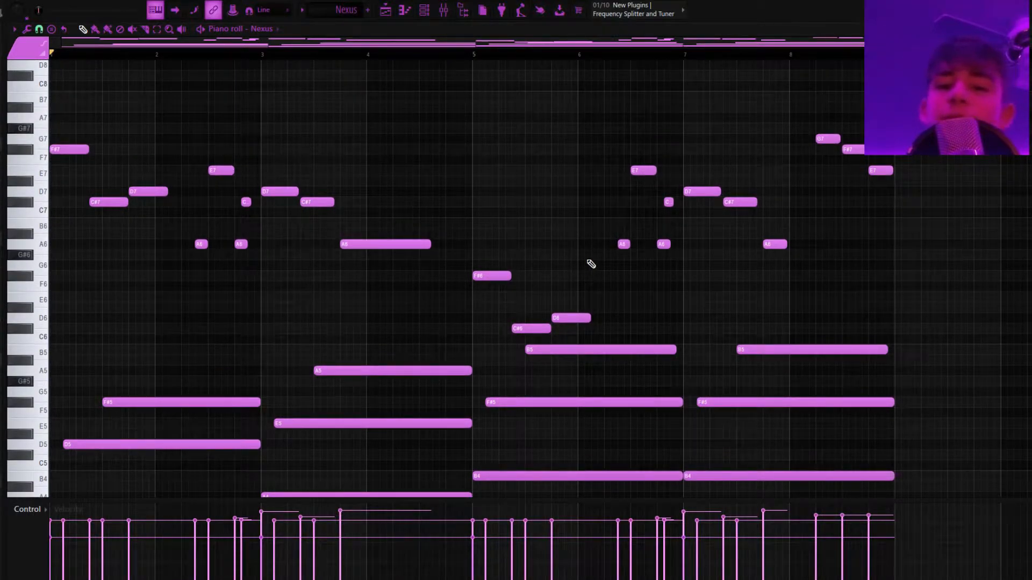
scroll(591, 263, down, 2)
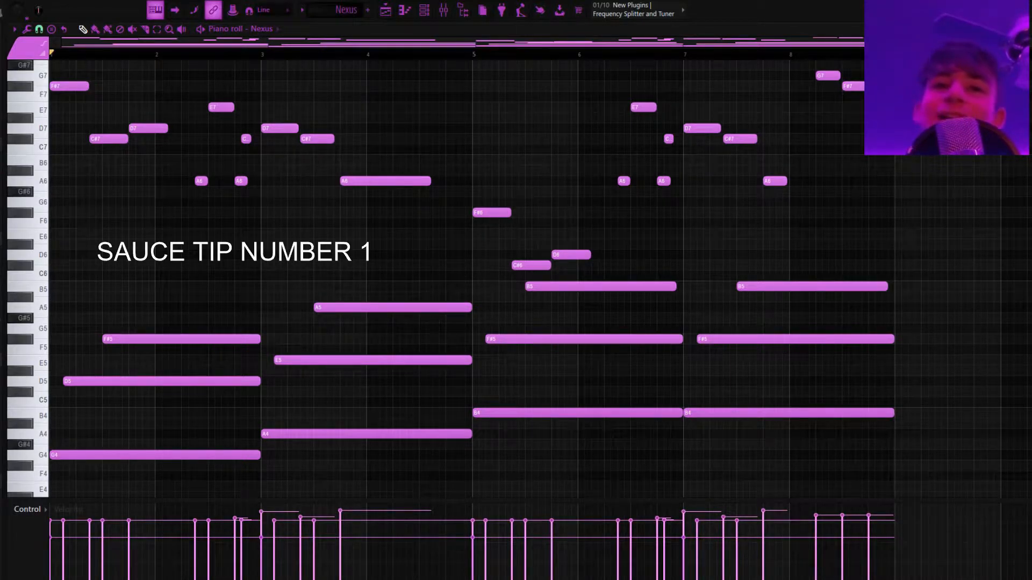
key(ctrl+Up)
scroll(1027, 233, up, 4)
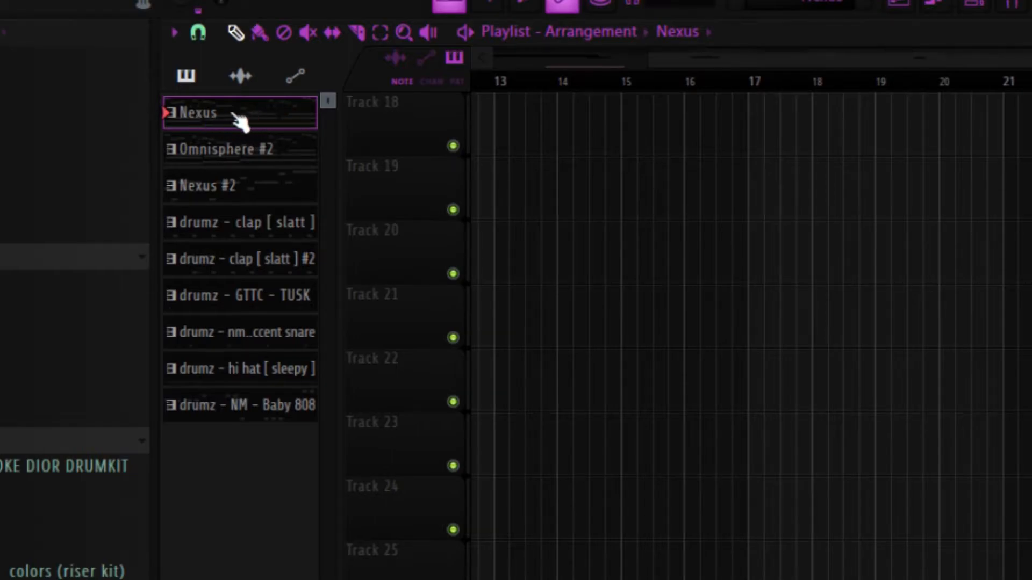
Step: Render the Nexus pattern to audio from the playlist's pattern list
right_click(263, 107)
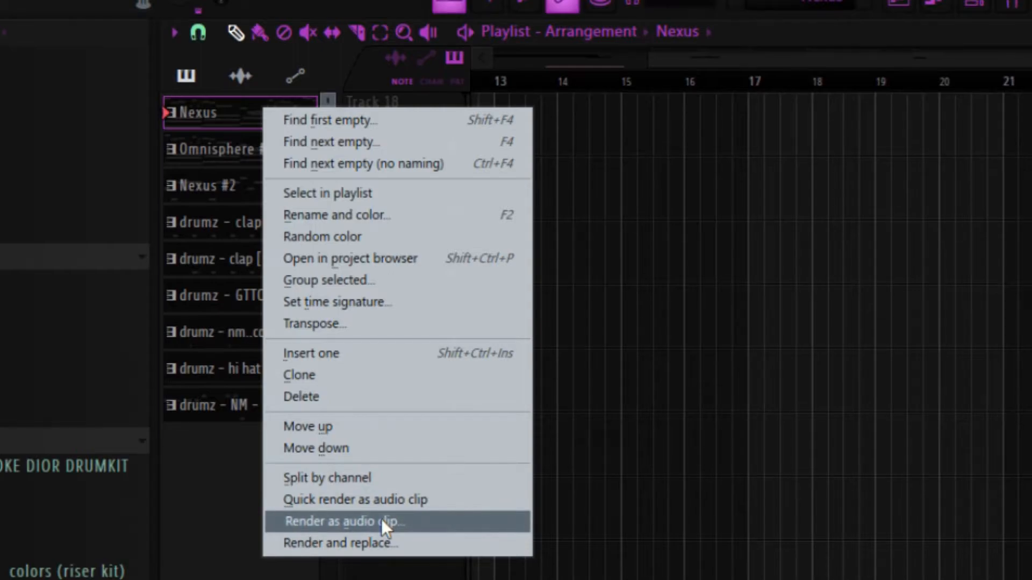
click(383, 543)
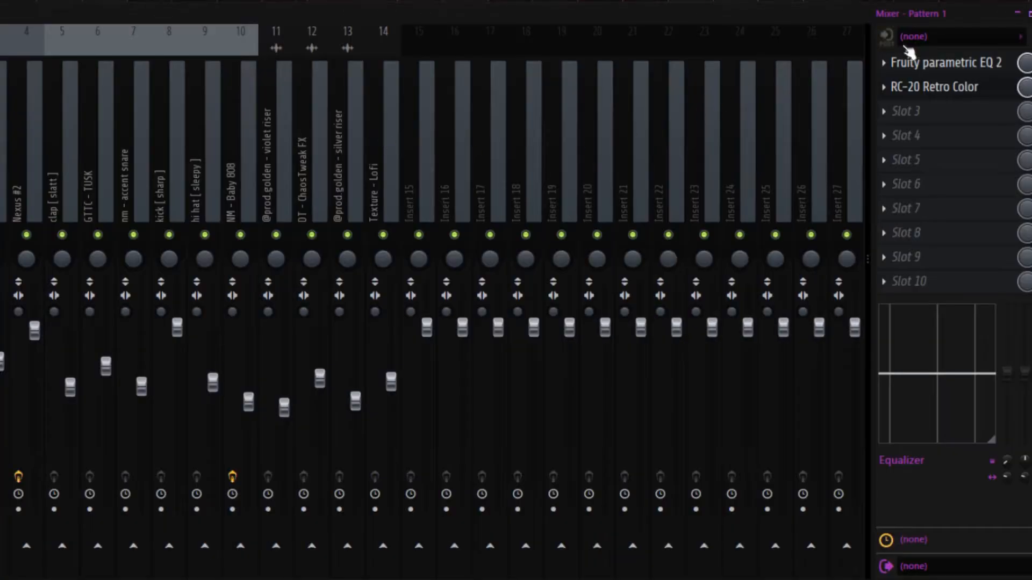
Step: Inspect the RC-20 Retro Color settings on the Pattern 1 mixer track and close the effect
click(956, 87)
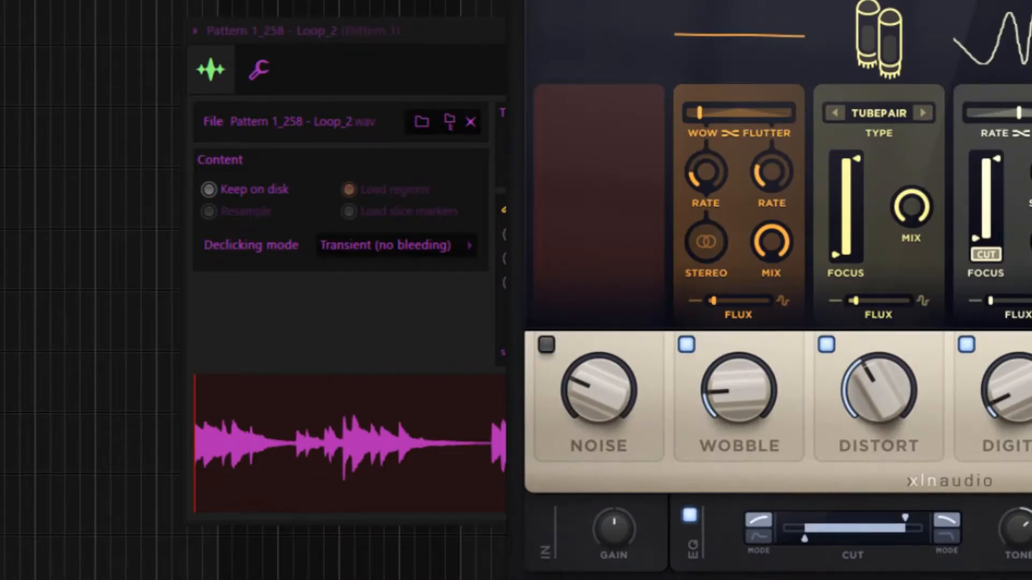
click(987, 20)
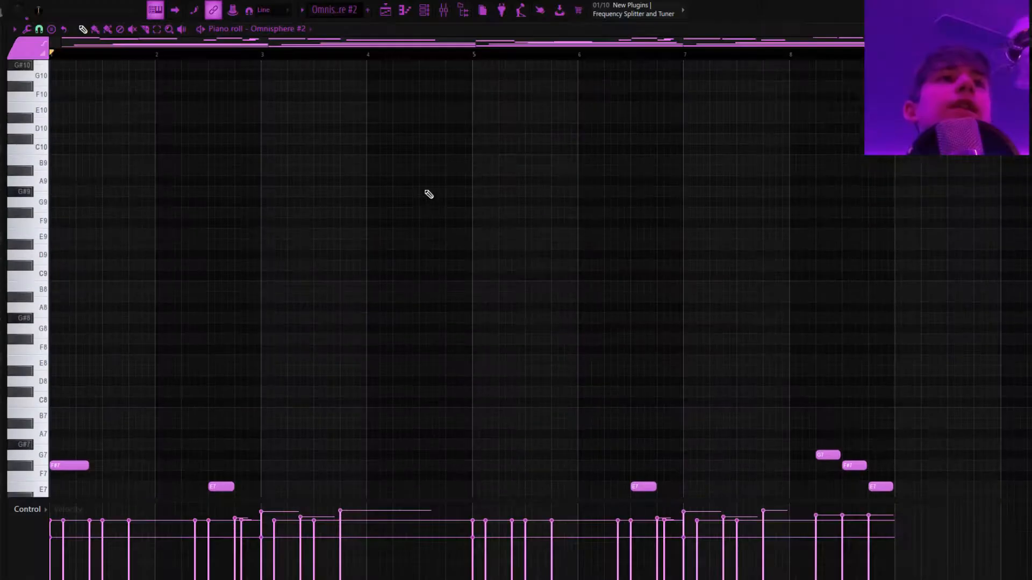
Step: Bring the Omnisphere #2 notes into view in the piano roll and play the pattern back
scroll(429, 193, up, 1)
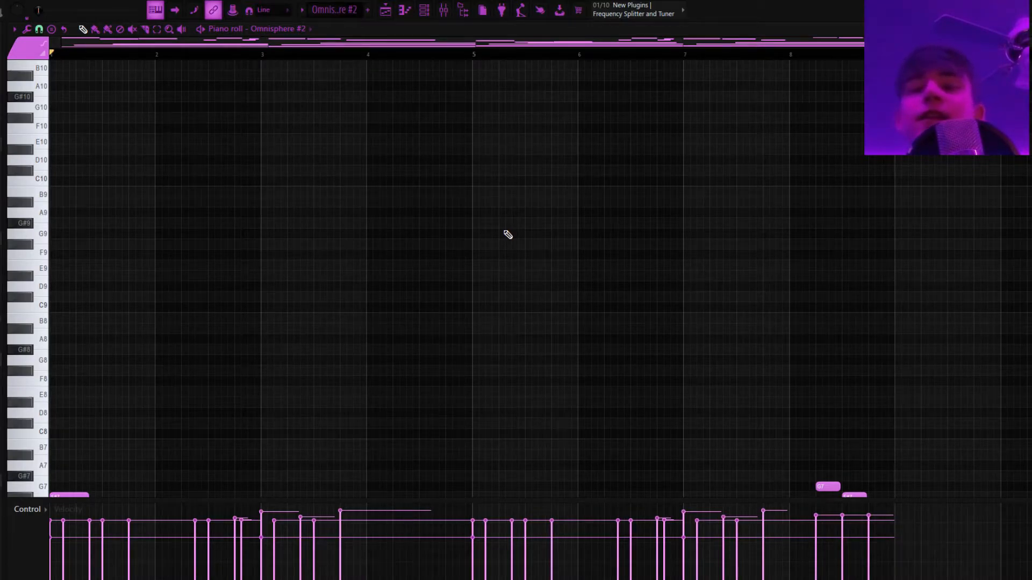
scroll(553, 239, down, 3)
scroll(573, 253, up, 3)
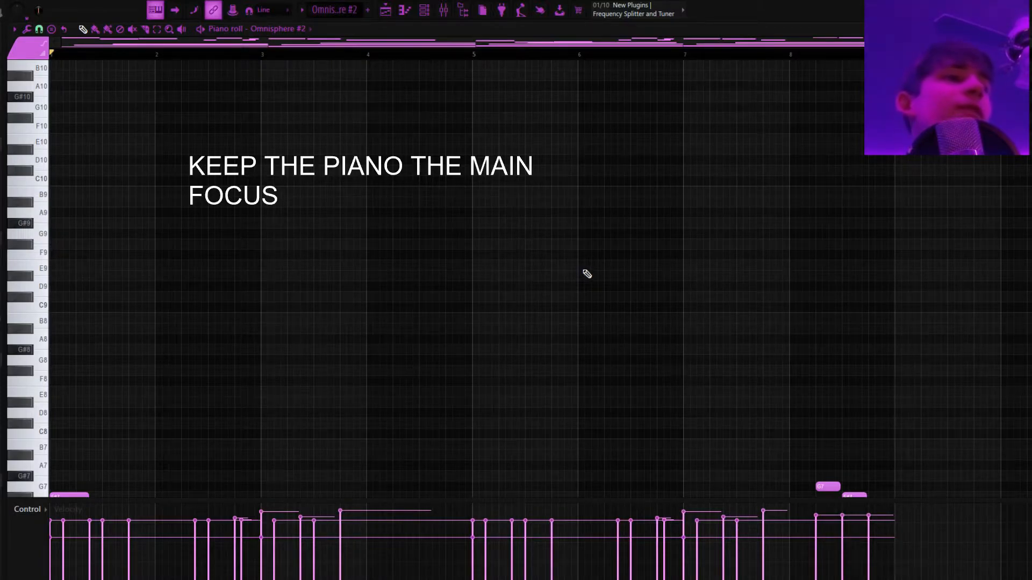
scroll(559, 272, down, 15)
scroll(539, 234, down, 5)
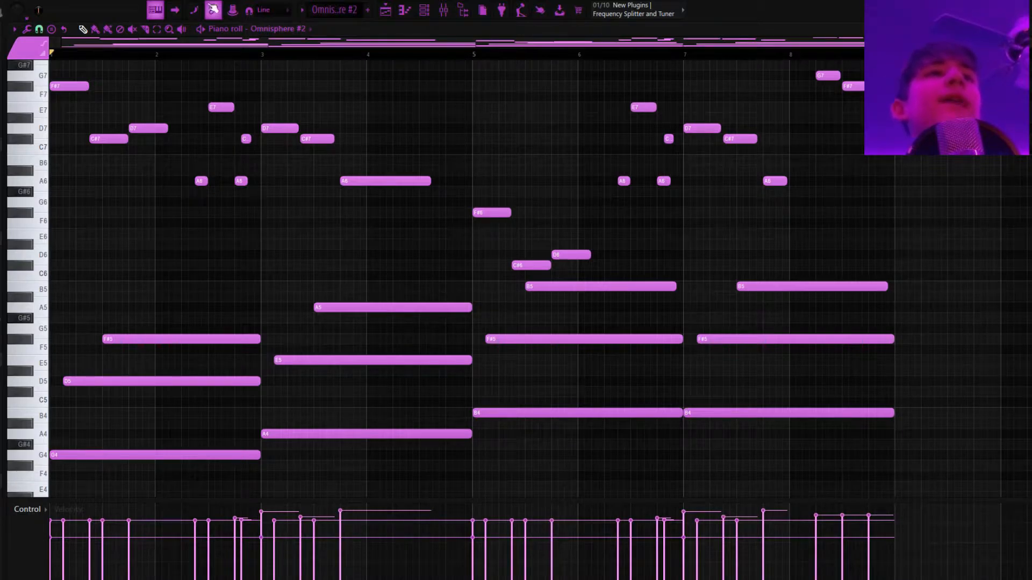
key(space)
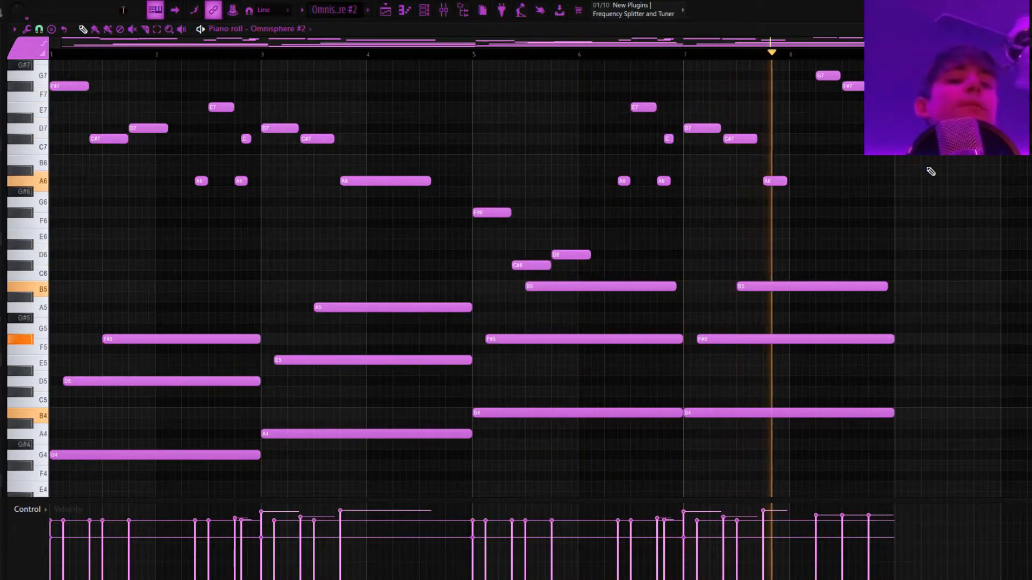
key(space)
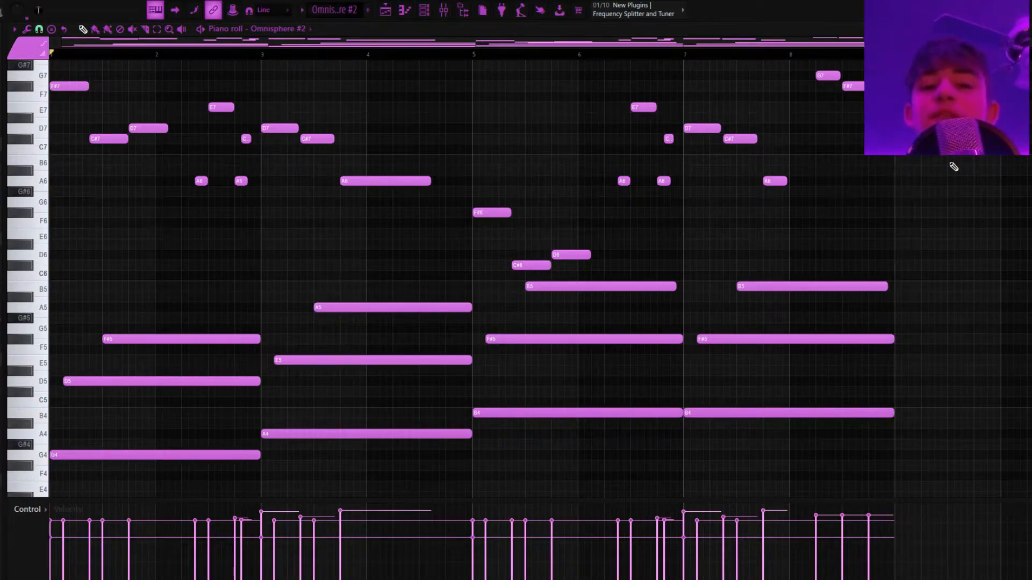
Step: Inspect the Fruity Delay 2 settings on the Omnisphere #2 mixer track and close the effect
key(F9)
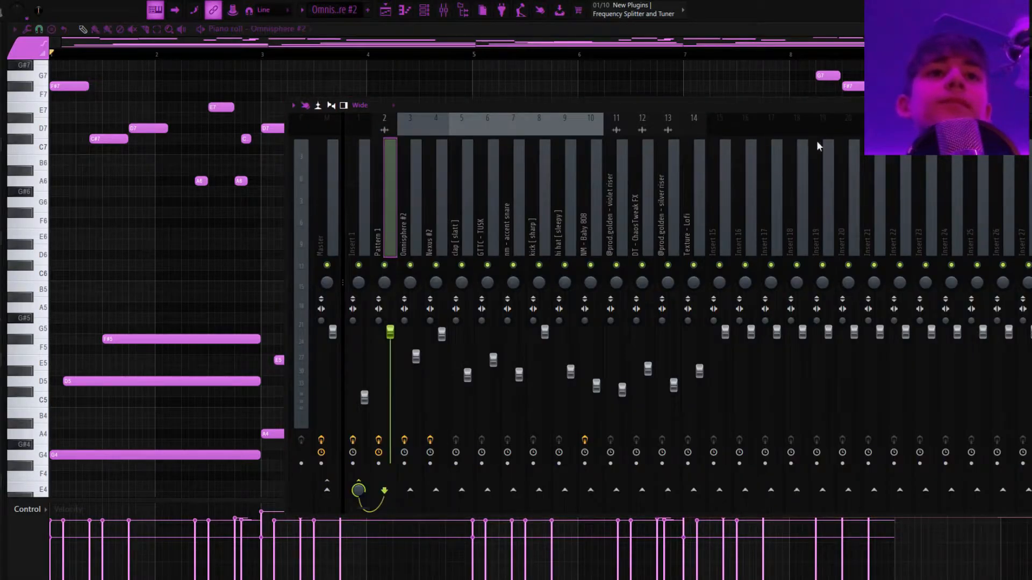
click(412, 212)
click(1021, 215)
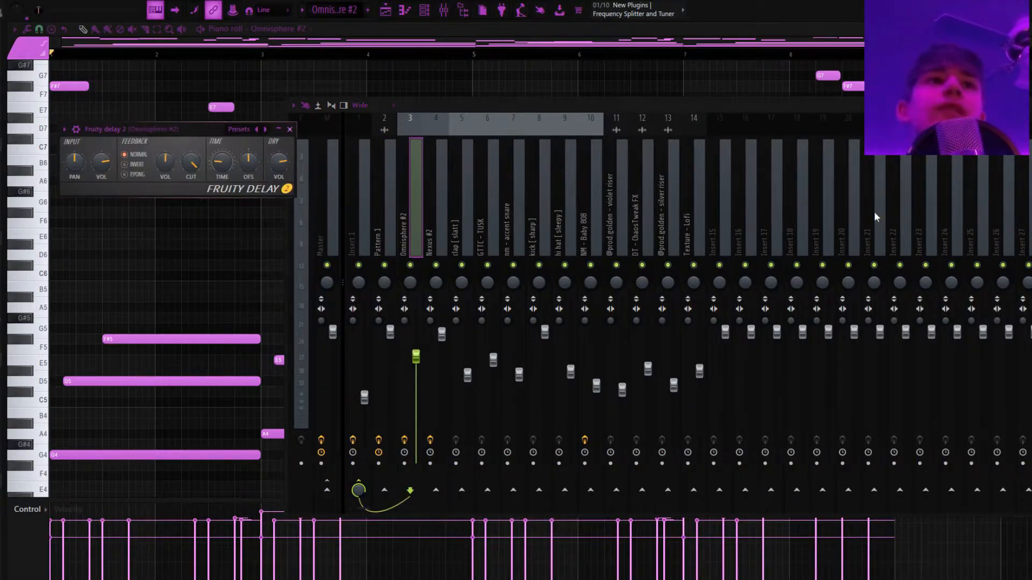
drag(194, 130, 504, 172)
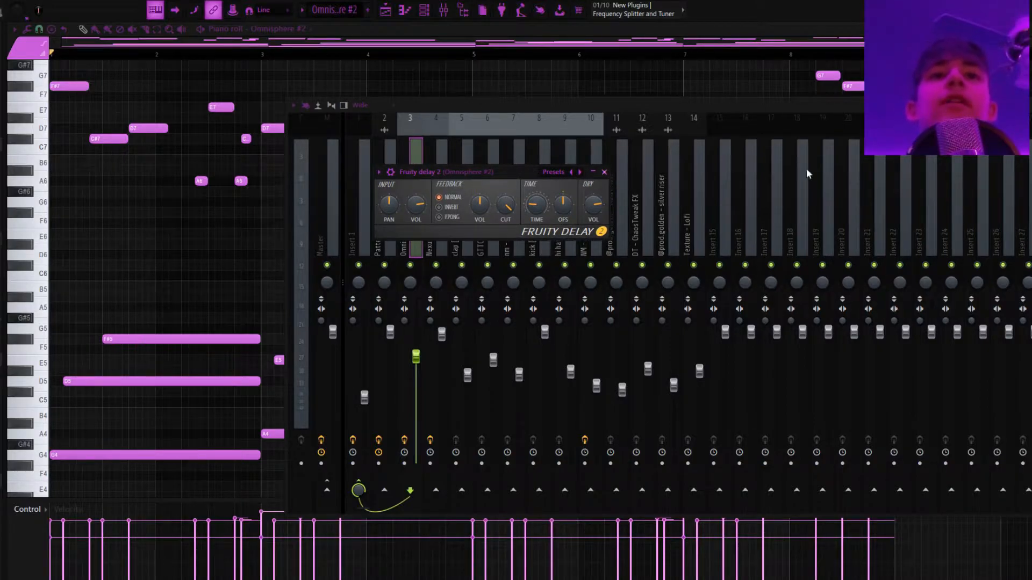
click(1024, 215)
Step: Load the Gate preset Basic 3 in Fruity Love Philter on the Omnisphere #2 track and close the effect
click(1024, 199)
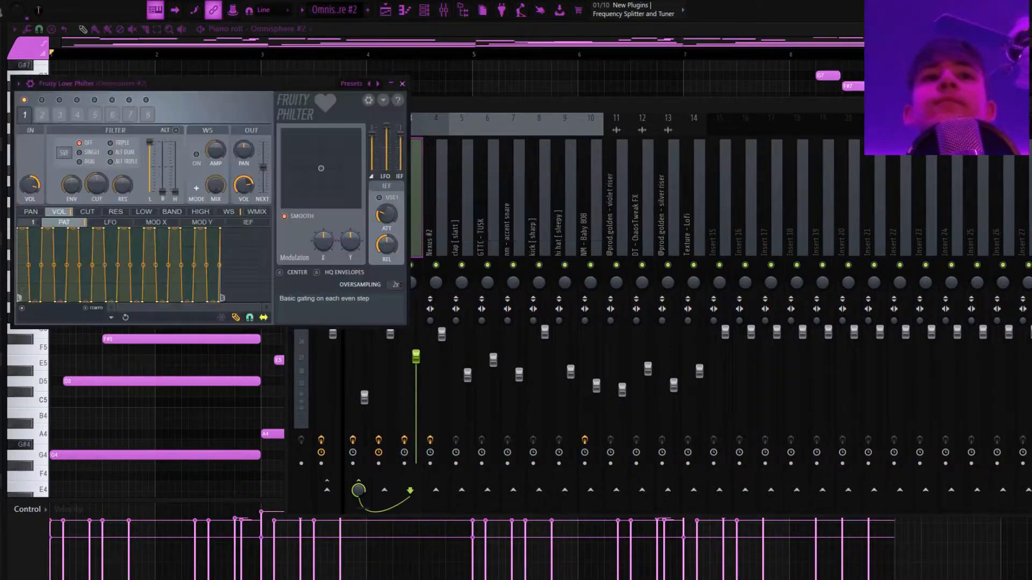
drag(248, 87, 568, 105)
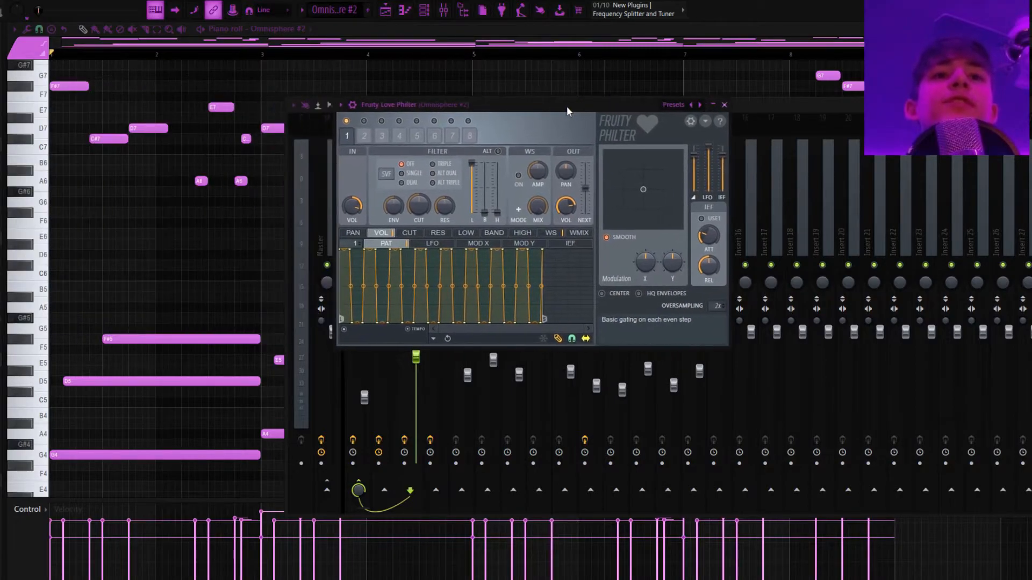
click(669, 105)
mouse_move(693, 124)
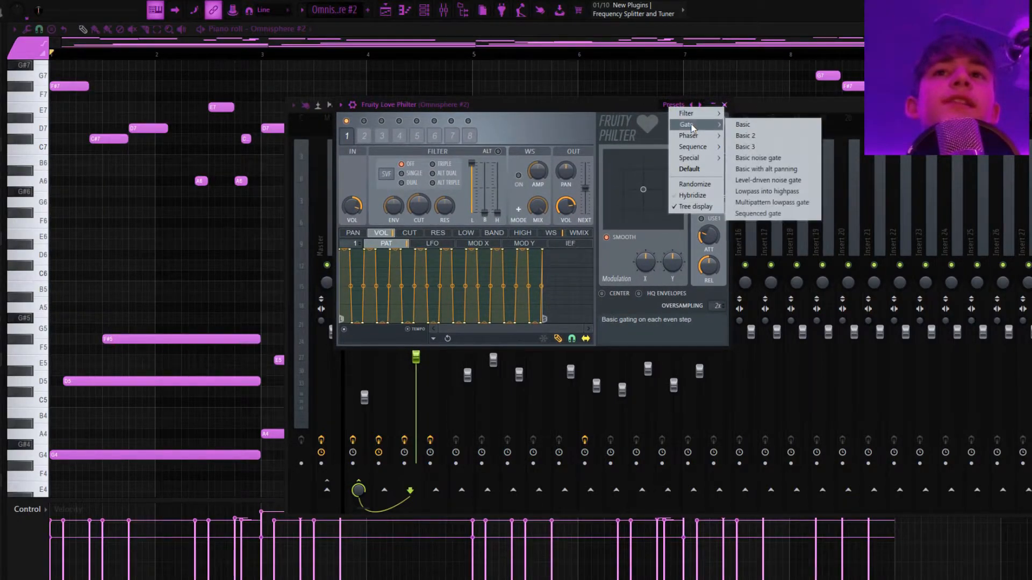
click(744, 147)
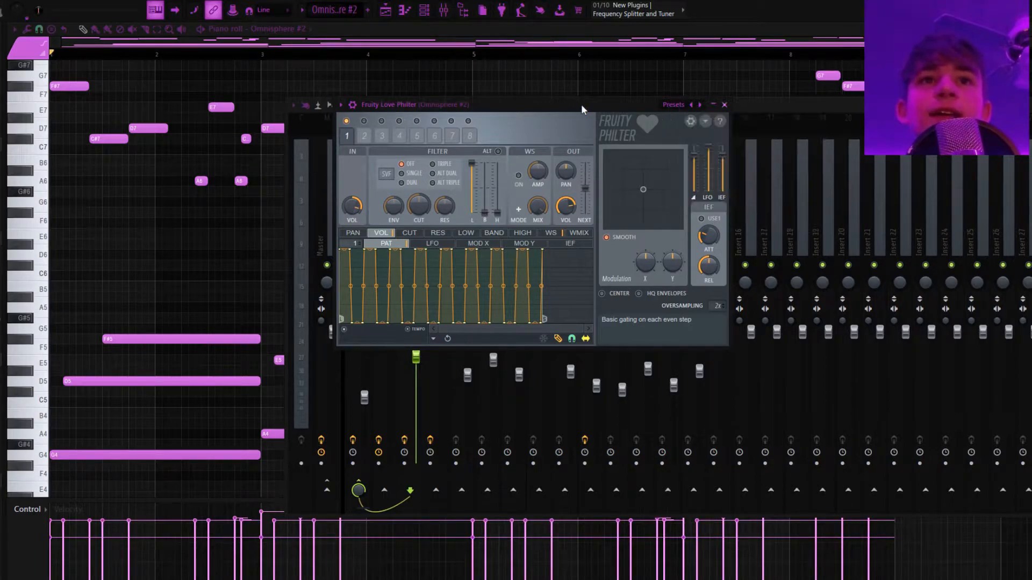
click(724, 105)
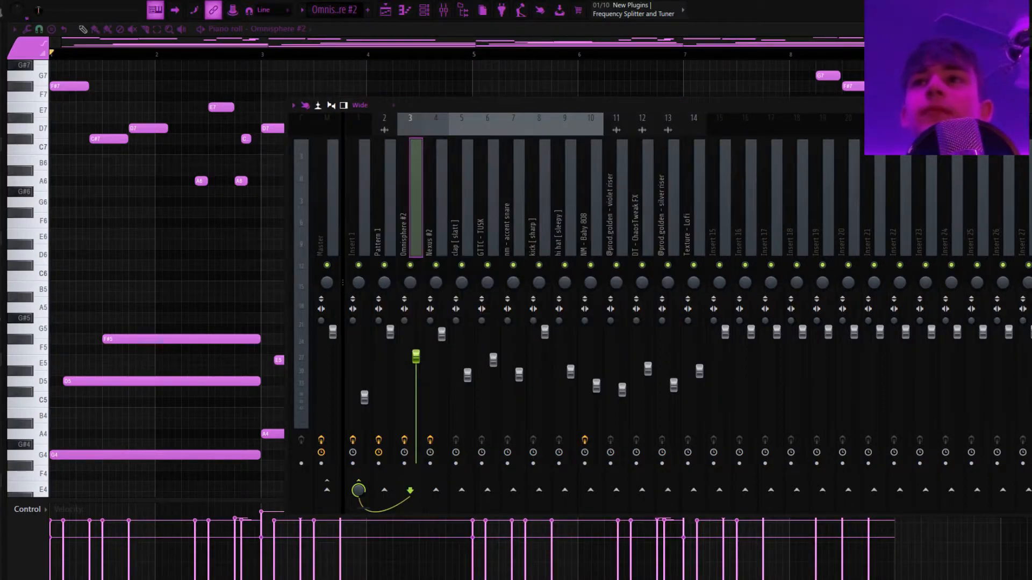
Step: Inspect the PanCake 2 panning curve and LFO settings on the Omnisphere #2 track
drag(201, 99, 505, 103)
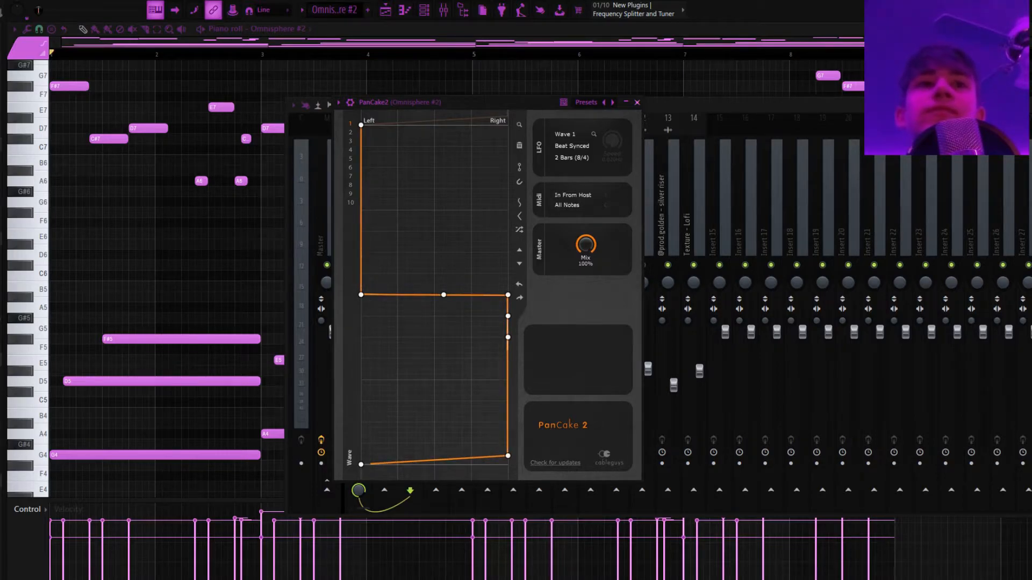
click(1028, 215)
drag(926, 241, 716, 198)
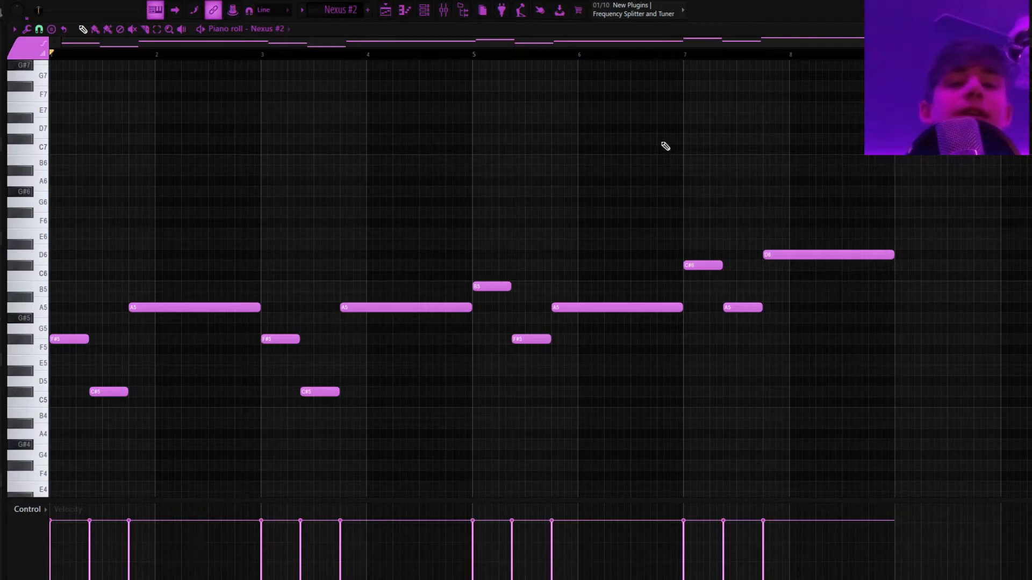
Step: Play back the Nexus #2 melody alone and the layered loop, Omnisphere #2 and Nexus #2 clips in the playlist
key(space)
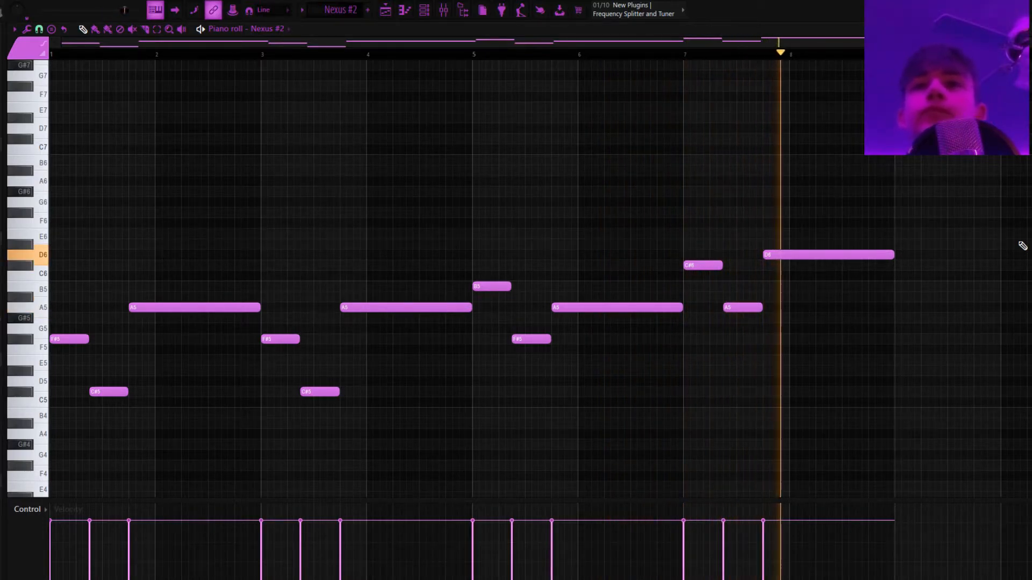
key(space)
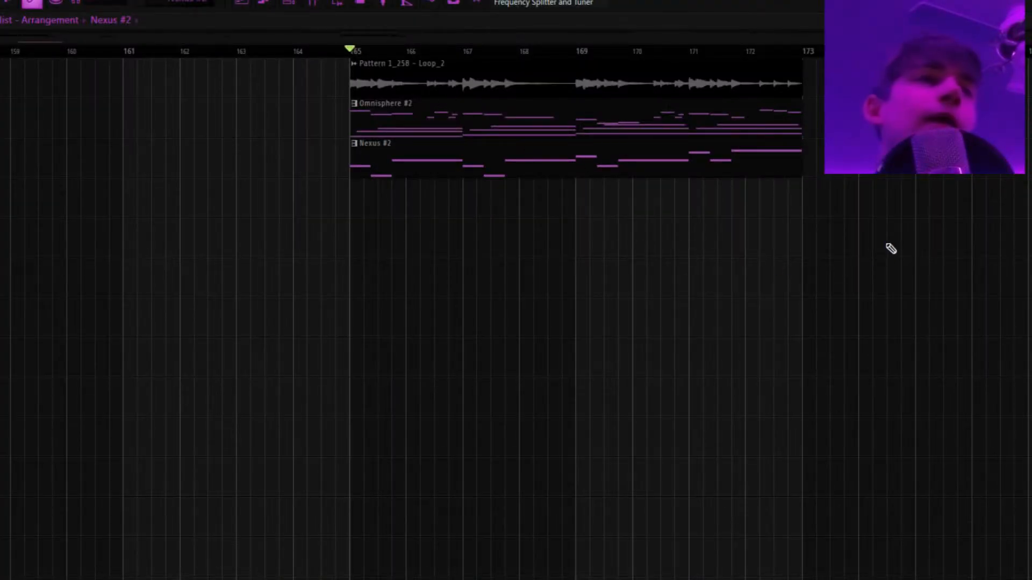
key(space)
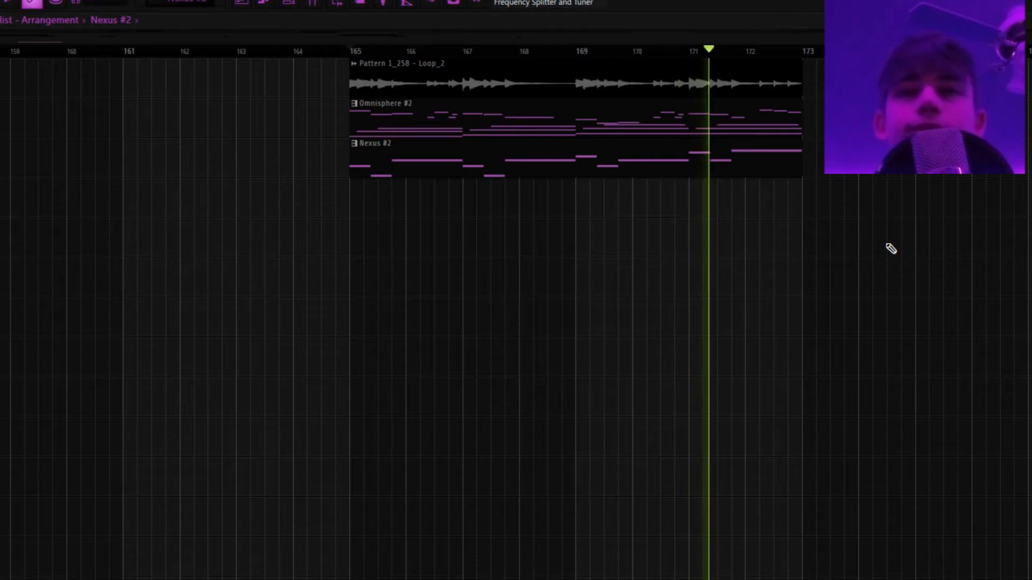
key(space)
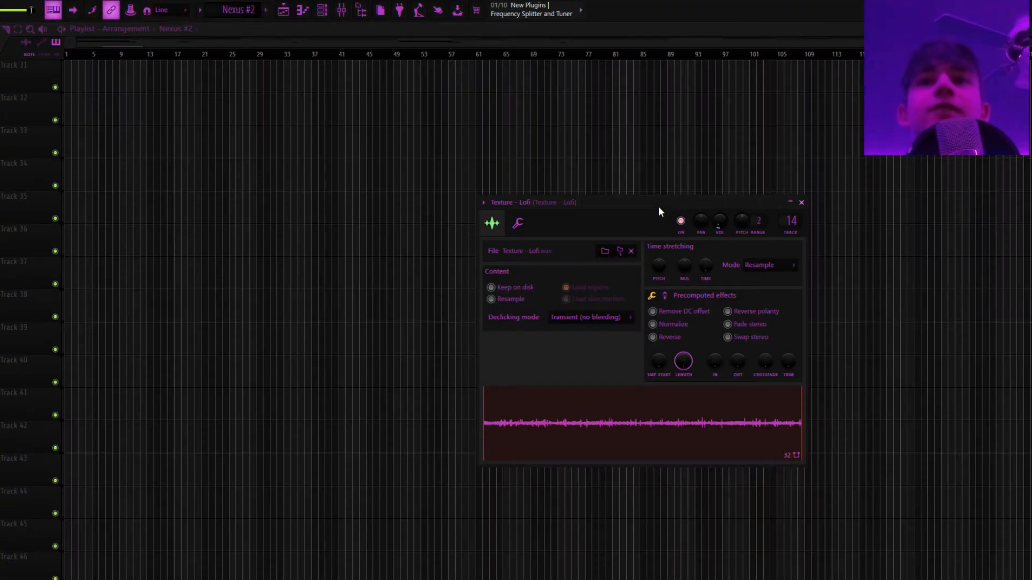
Step: Review the Texture - Lofi sampler settings and open the drumz - NM - Baby 808 pattern from Track 9
drag(659, 206, 618, 176)
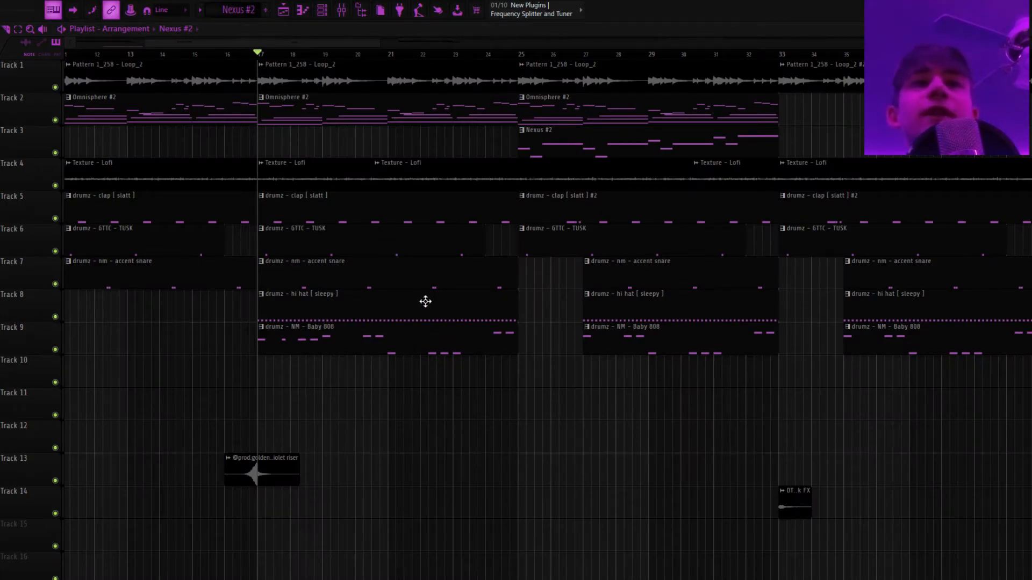
double_click(326, 331)
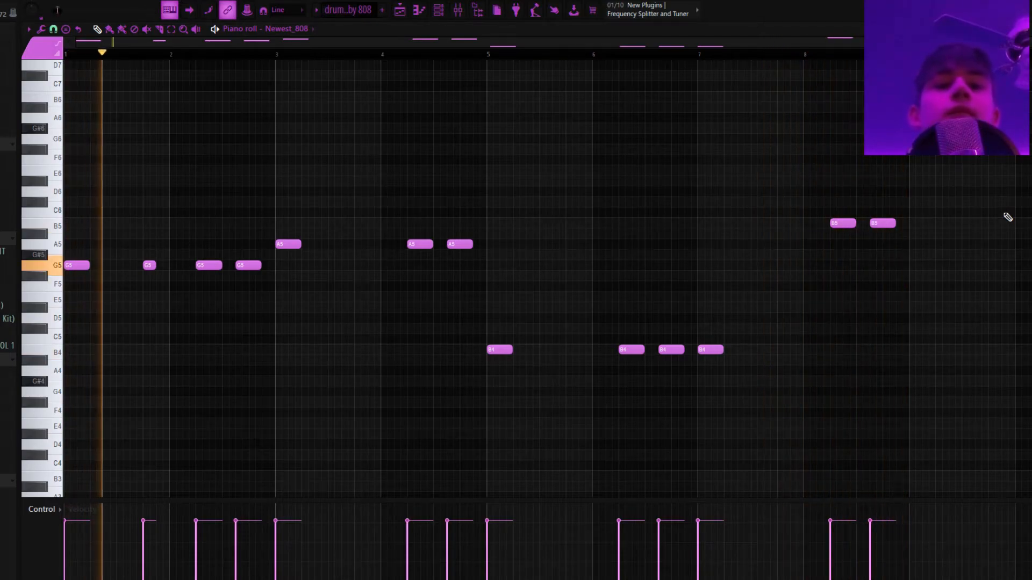
Step: Play back the drum patterns for the Newest_808, hi hat [ sleepy ] and clap [ slatt ] in the piano roll
key(space)
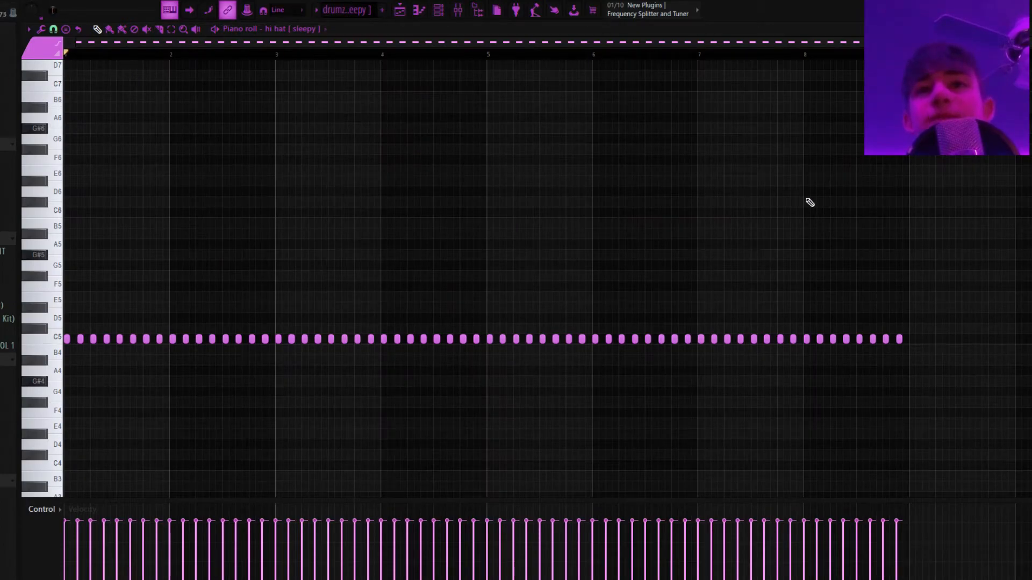
key(space)
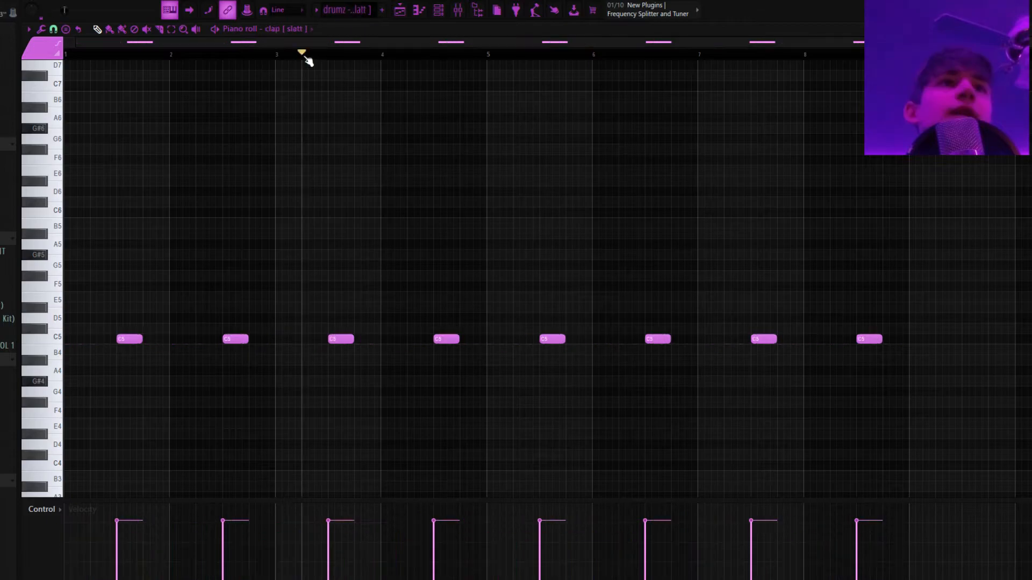
scroll(466, 212, down, 4)
key(space)
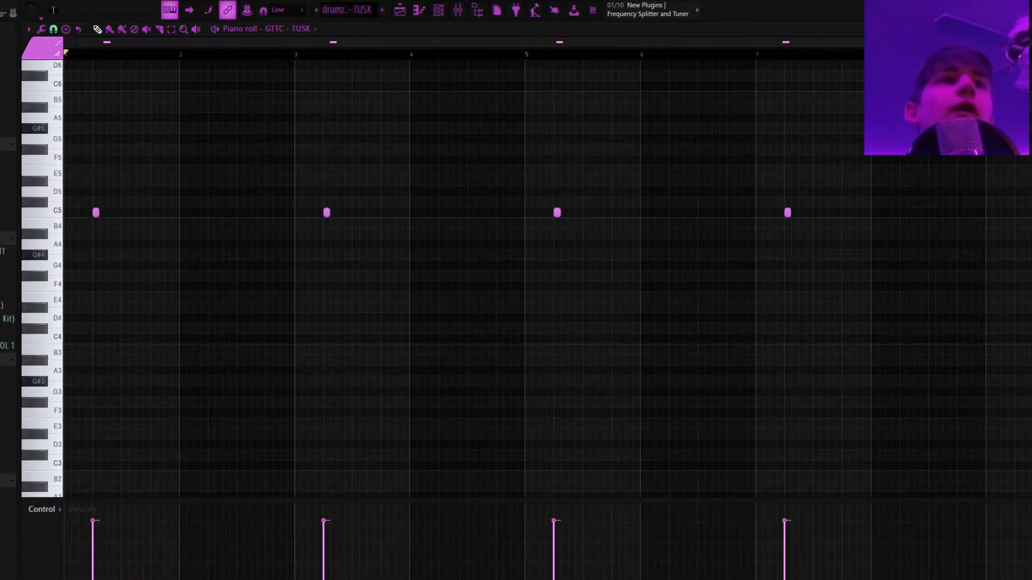
Step: View the GTTC - TUSK pattern and play back the nm - accent snare pattern from bar 2
scroll(401, 150, up, 2)
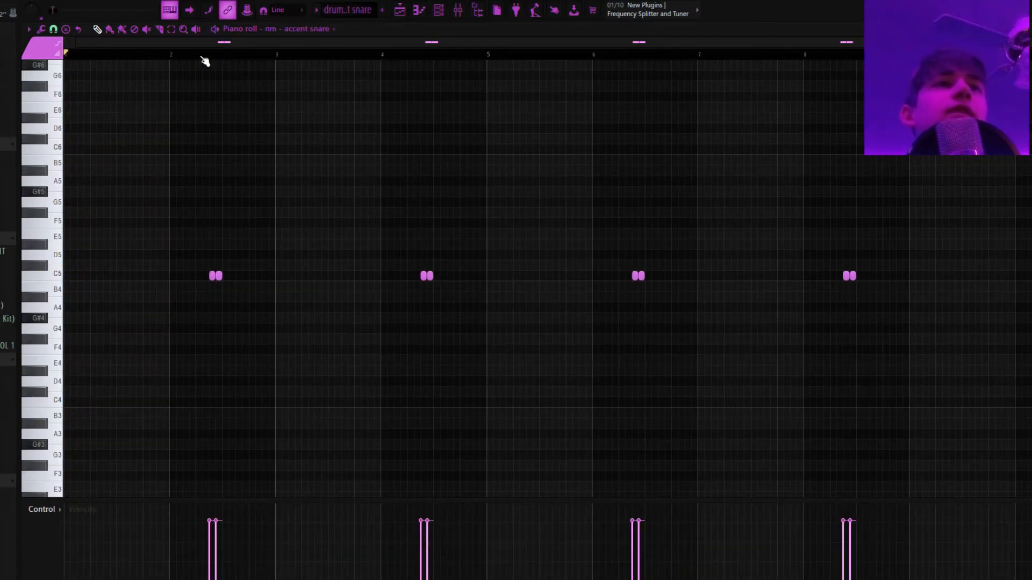
drag(203, 56, 173, 55)
key(space)
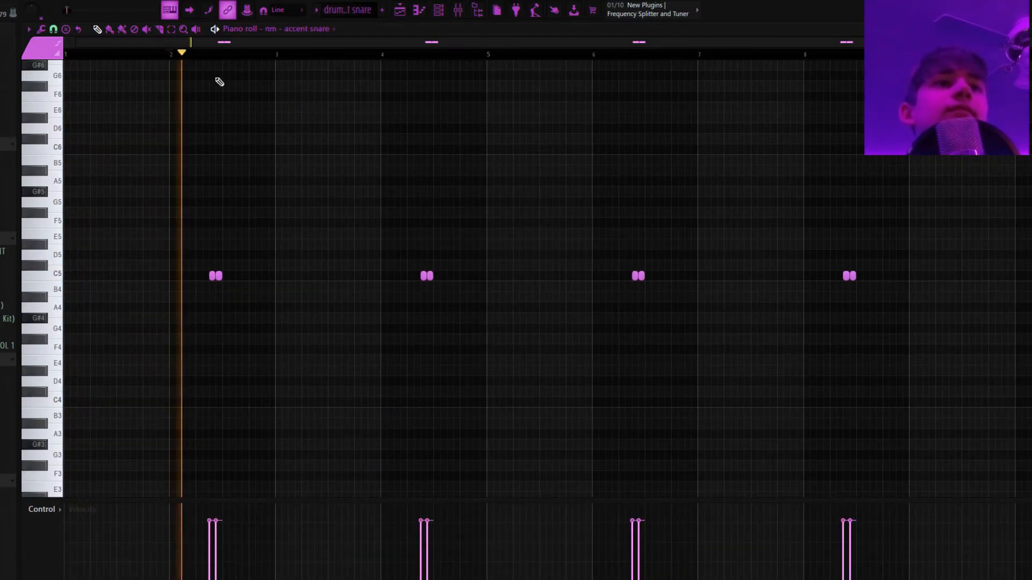
key(space)
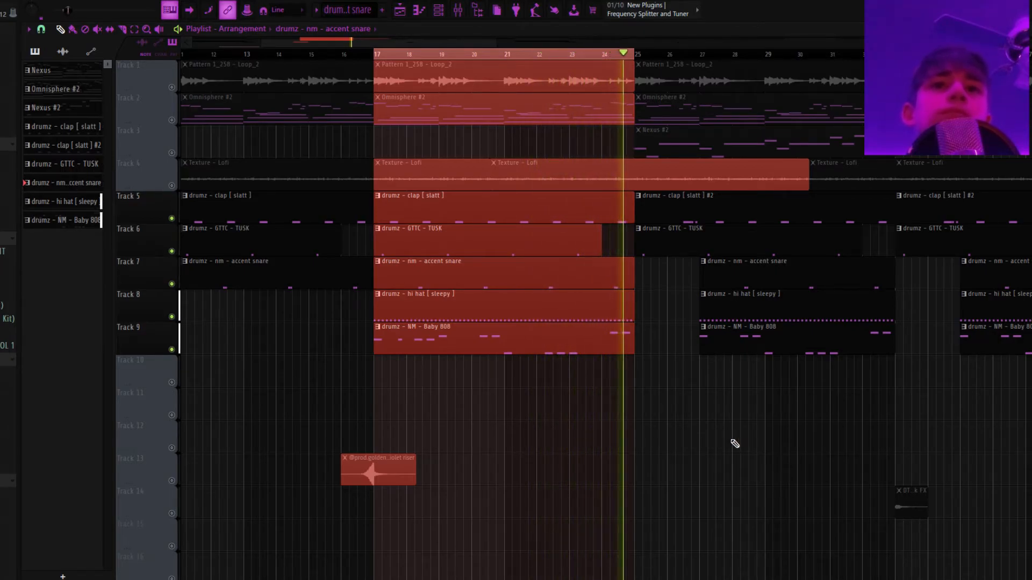
Step: Unmute all the playlist tracks and review the Pattern 1_258 - Loop_2 #2 sampler settings, closing them when done
right_click(172, 350)
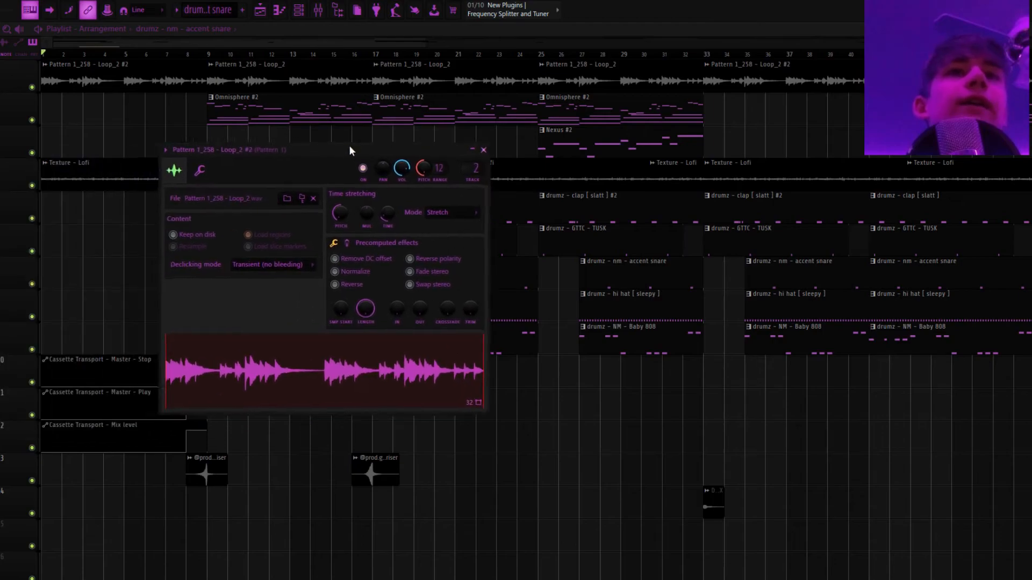
drag(349, 145, 499, 141)
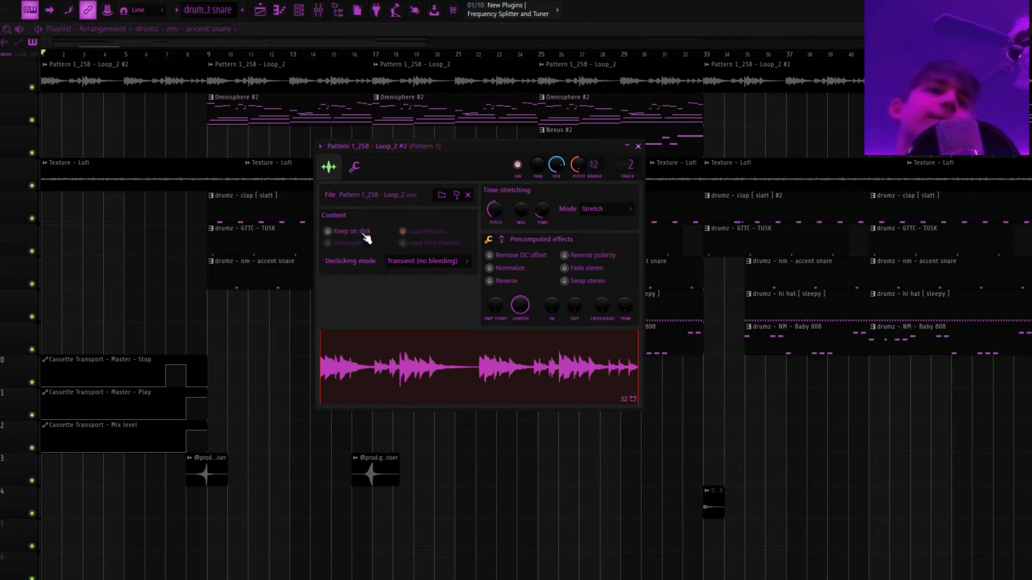
click(638, 146)
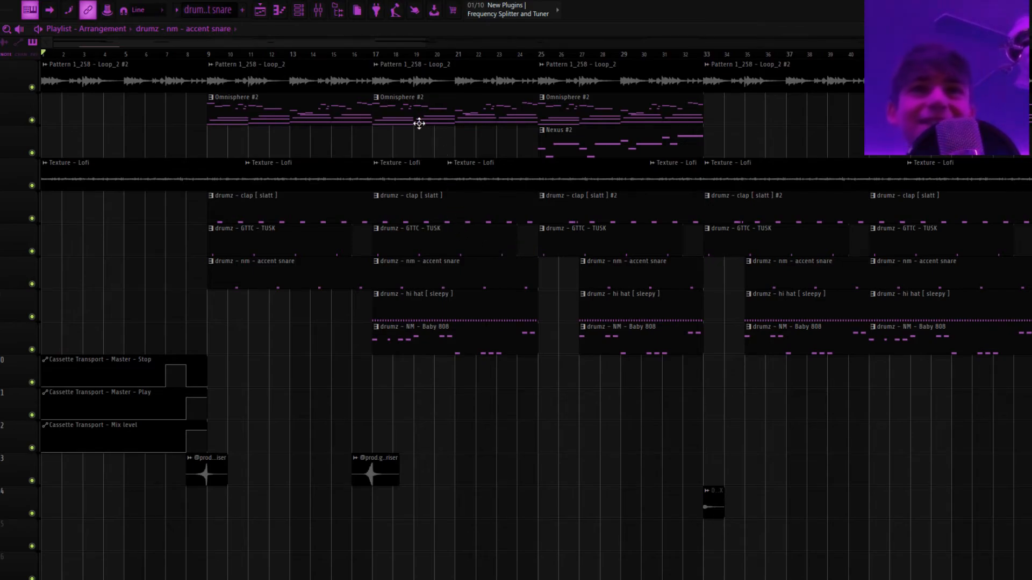
Step: Highlight bars 9 to 25 and bars 33 to 49 on the playlist timeline to review the arrangement sections
click(214, 54)
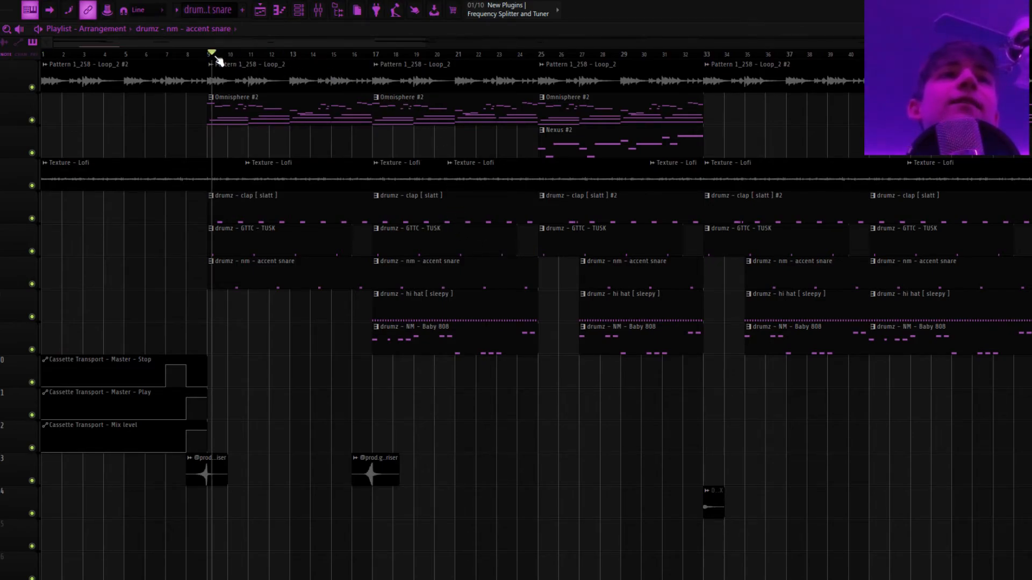
mouse_move(212, 56)
mouse_down()
mouse_move(537, 59)
mouse_move(545, 76)
mouse_up()
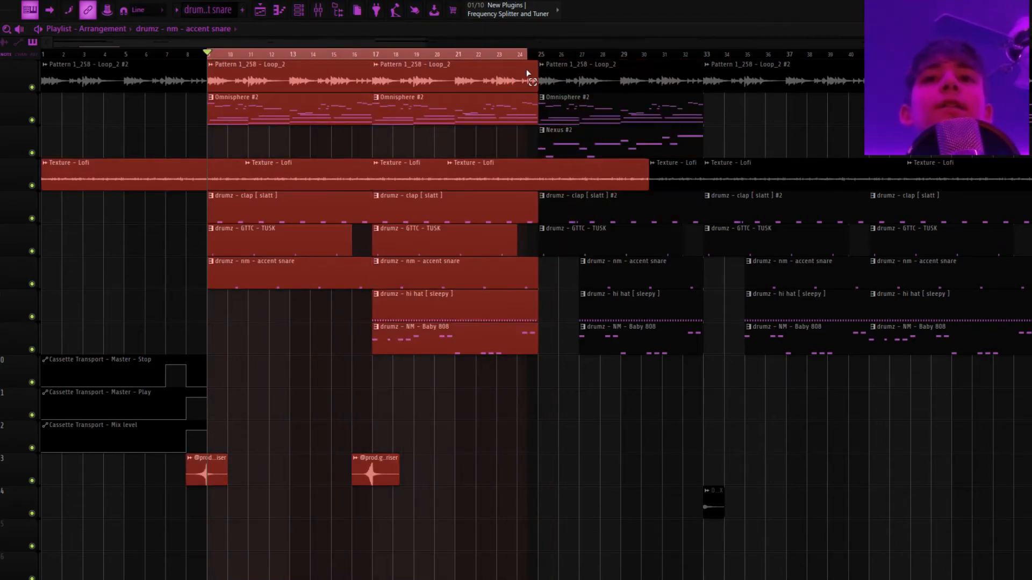
scroll(573, 194, down, 2)
mouse_move(393, 56)
mouse_down()
mouse_move(505, 55)
mouse_move(510, 74)
mouse_move(511, 56)
mouse_move(691, 63)
mouse_move(741, 81)
mouse_move(725, 99)
mouse_up()
scroll(725, 98, down, 3)
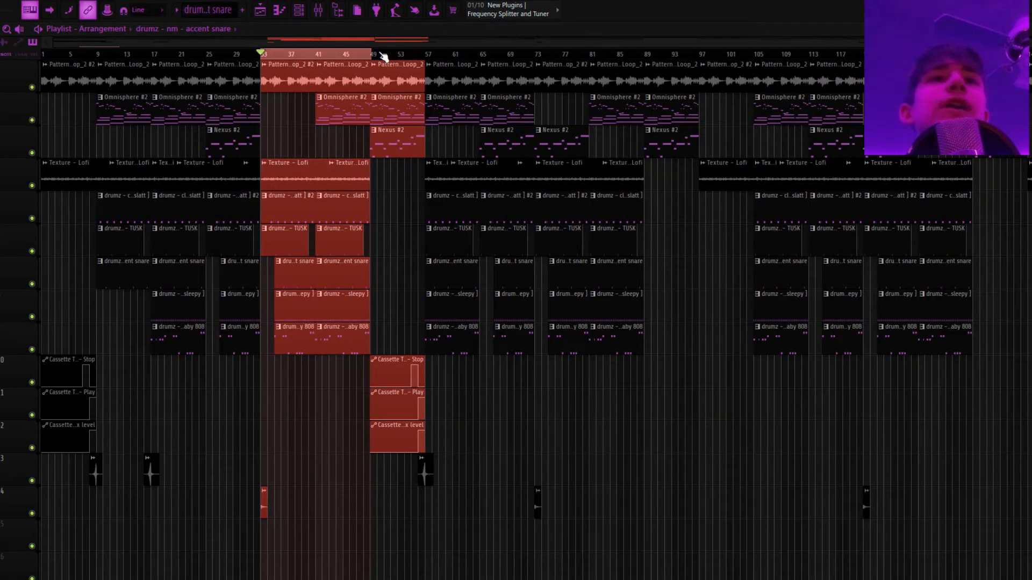
Step: Clear the timeline selection and place the playhead at bar 8, where the silver riser clip starts
ctrl+click(384, 57)
drag(384, 57, 64, 58)
scroll(154, 209, up, 4)
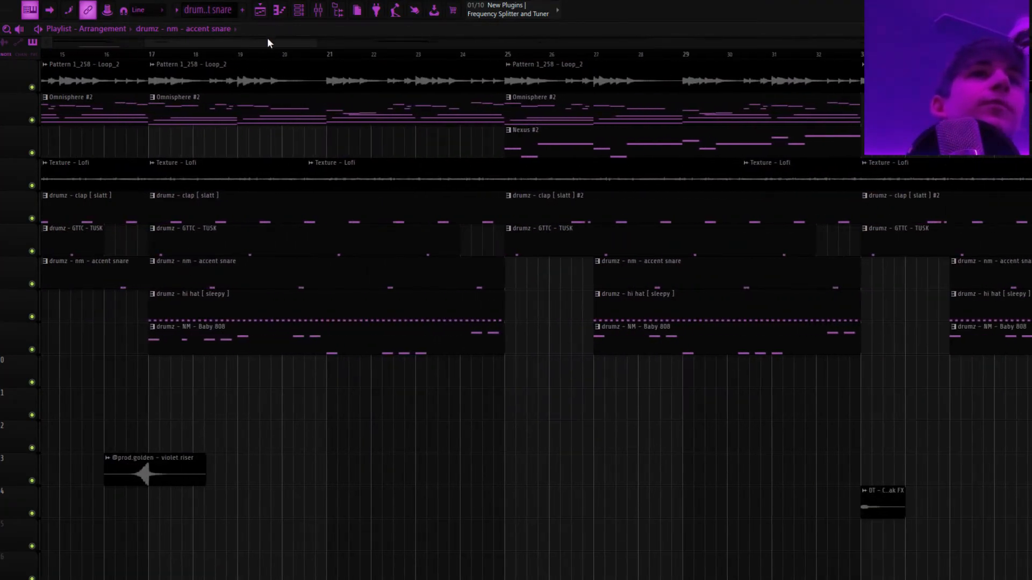
scroll(334, 265, up, 3)
mouse_move(306, 56)
mouse_down()
mouse_move(347, 58)
mouse_move(288, 55)
mouse_up()
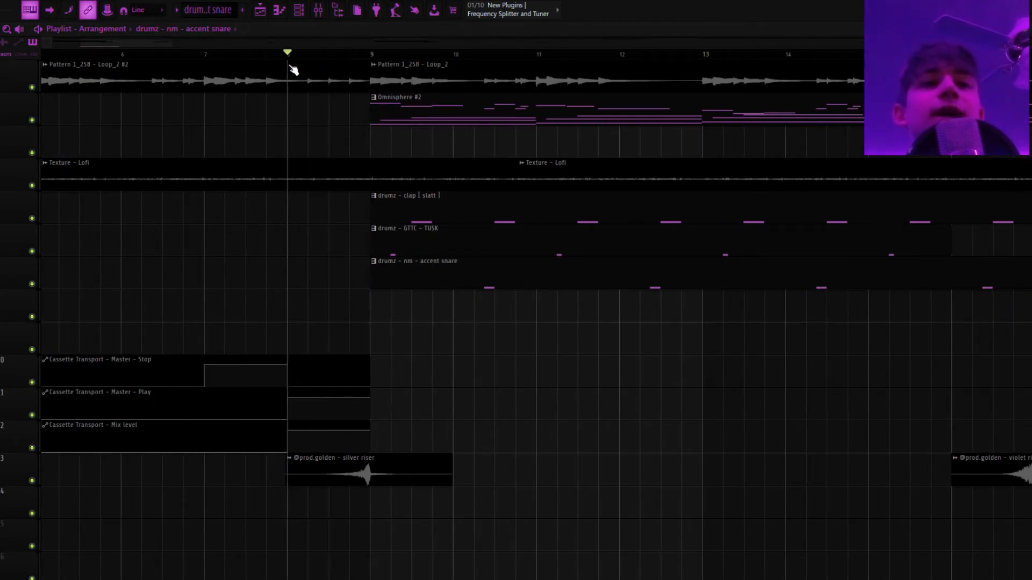
Step: Review the sampler settings of the silver riser clip and return to the playlist
double_click(383, 465)
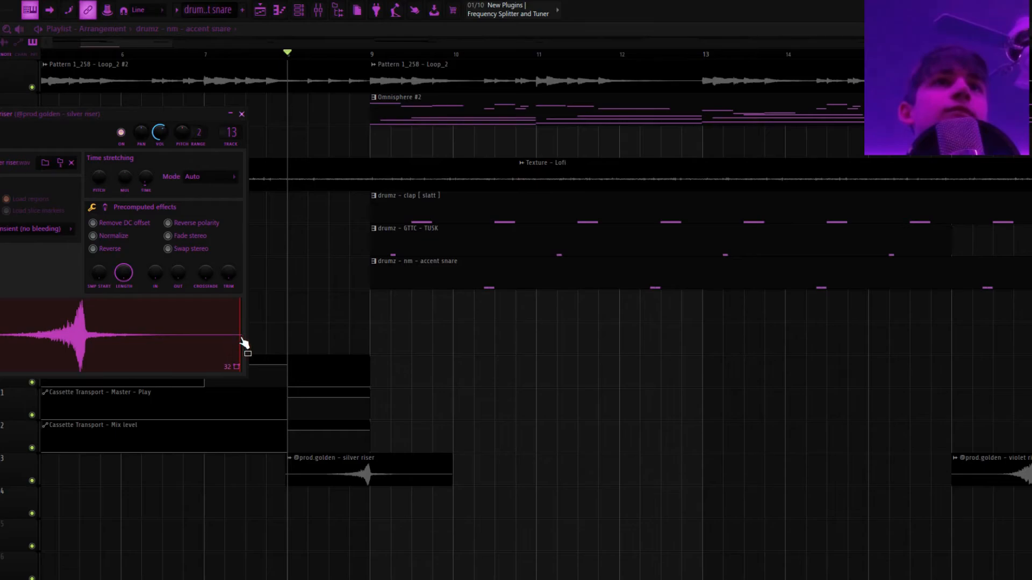
click(526, 364)
right_click(554, 364)
scroll(651, 406, down, 3)
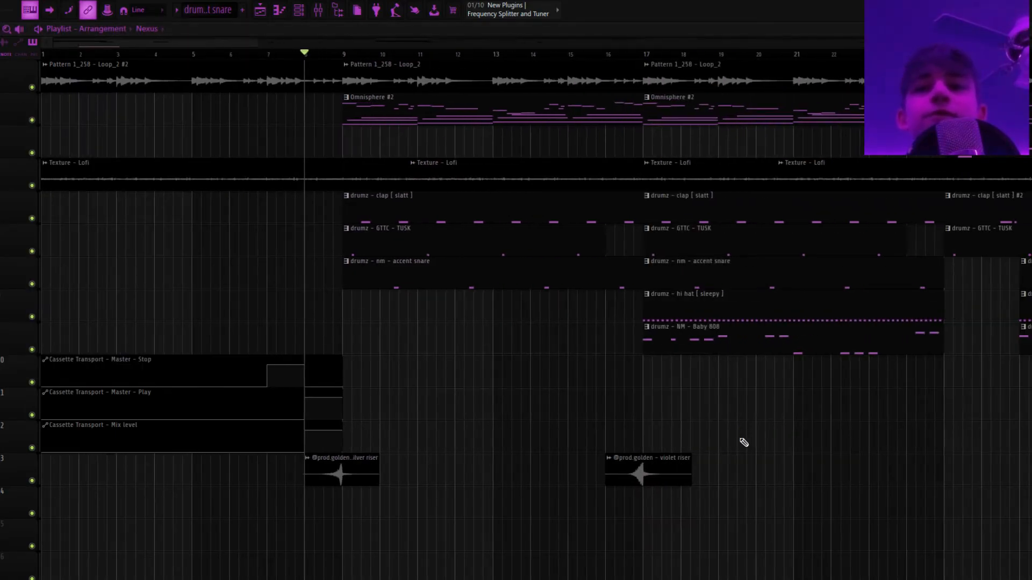
Step: Review the sampler settings of the violet riser clip before bar 17 and return to the playlist
double_click(686, 467)
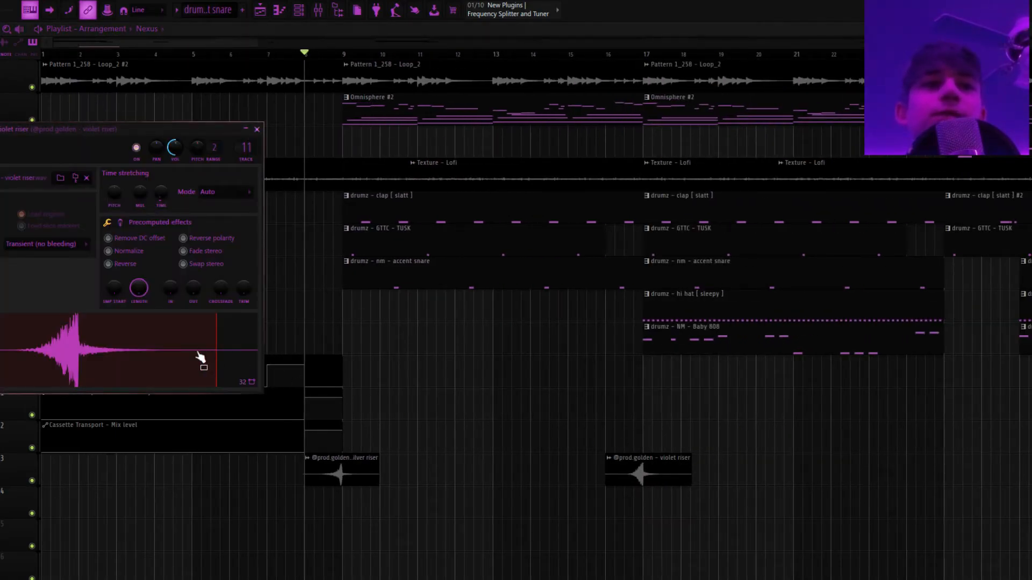
click(527, 385)
right_click(602, 382)
scroll(611, 438, down, 5)
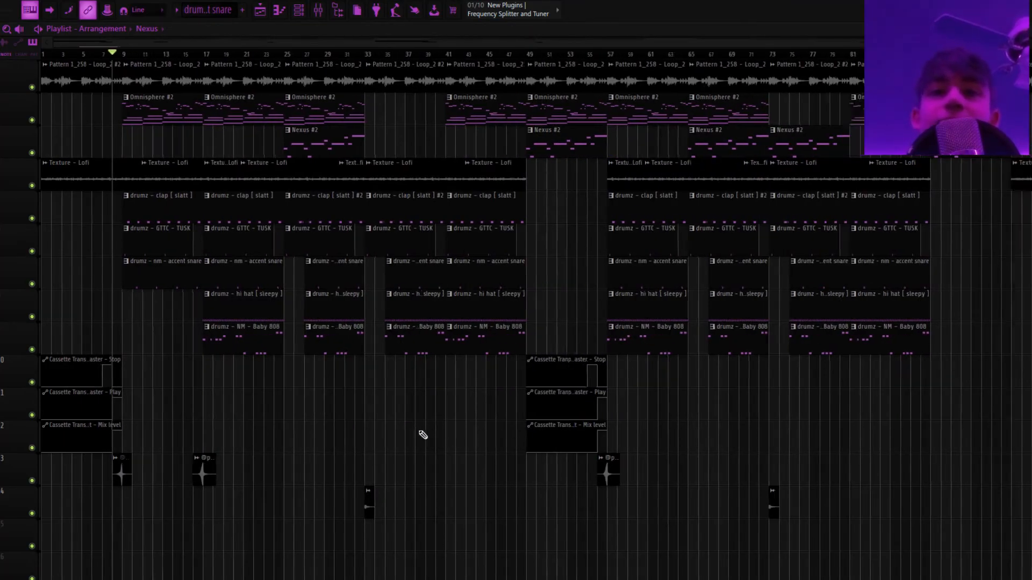
Step: View the whole arrangement in the playlist and switch to OBS Studio
scroll(322, 429, down, 3)
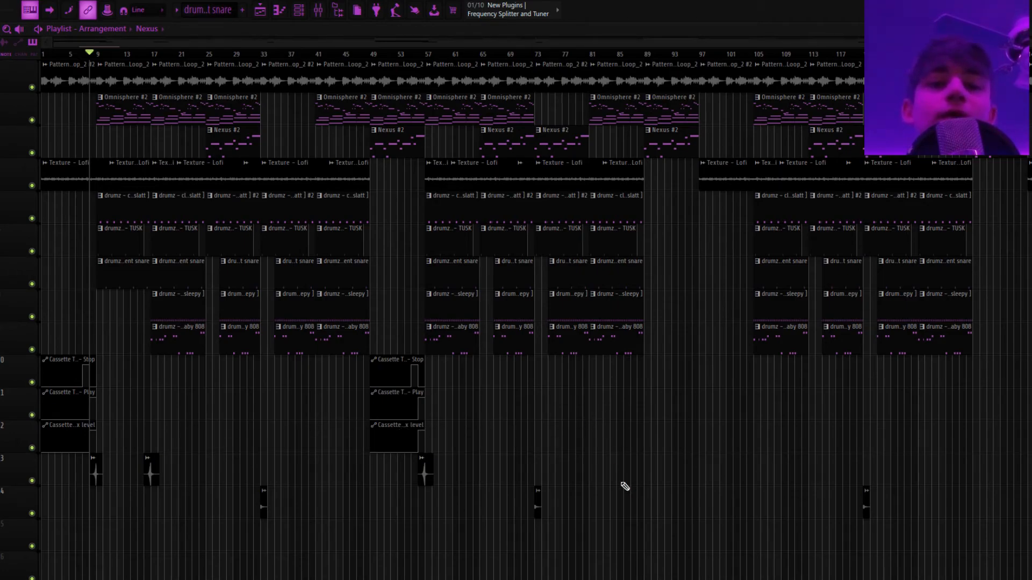
click(627, 579)
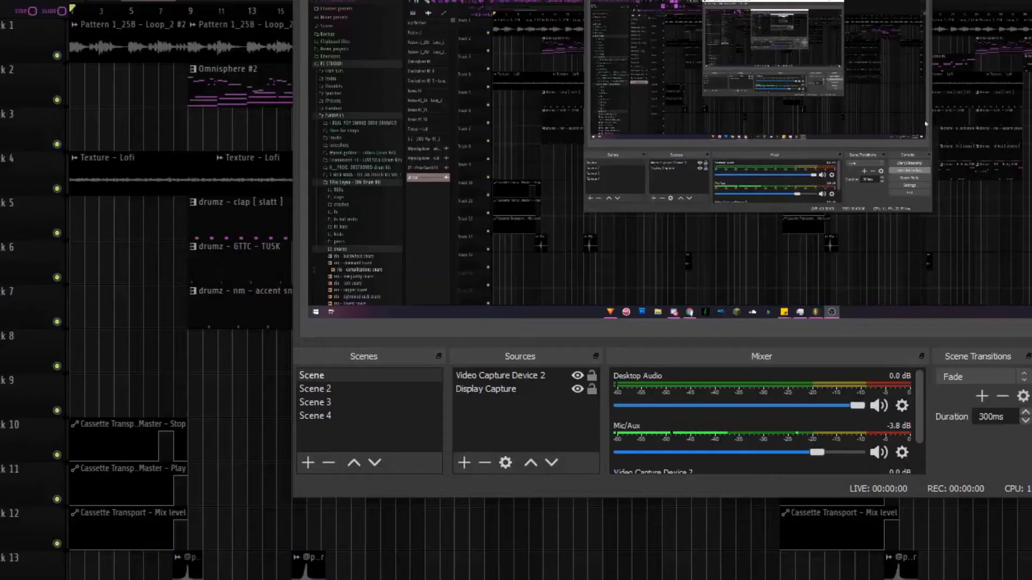